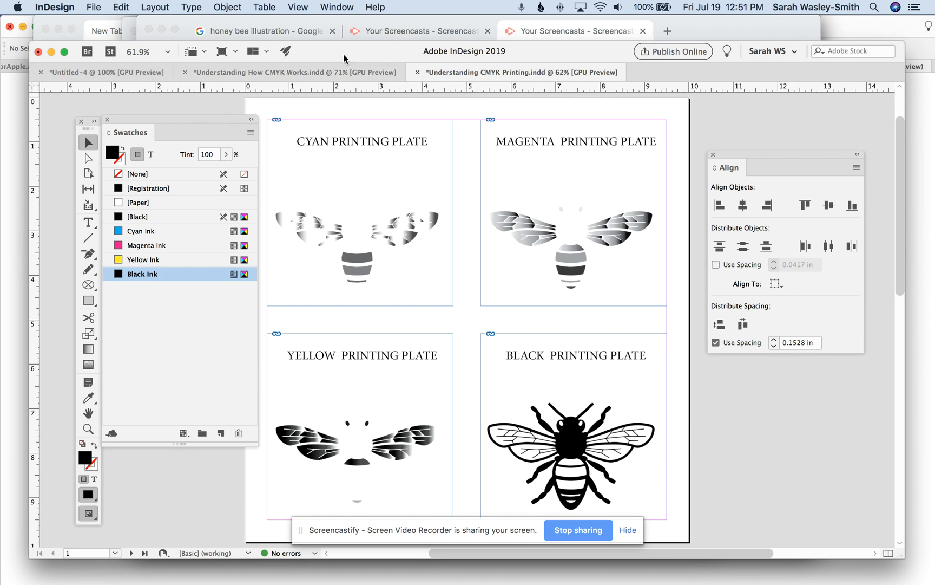
click(335, 7)
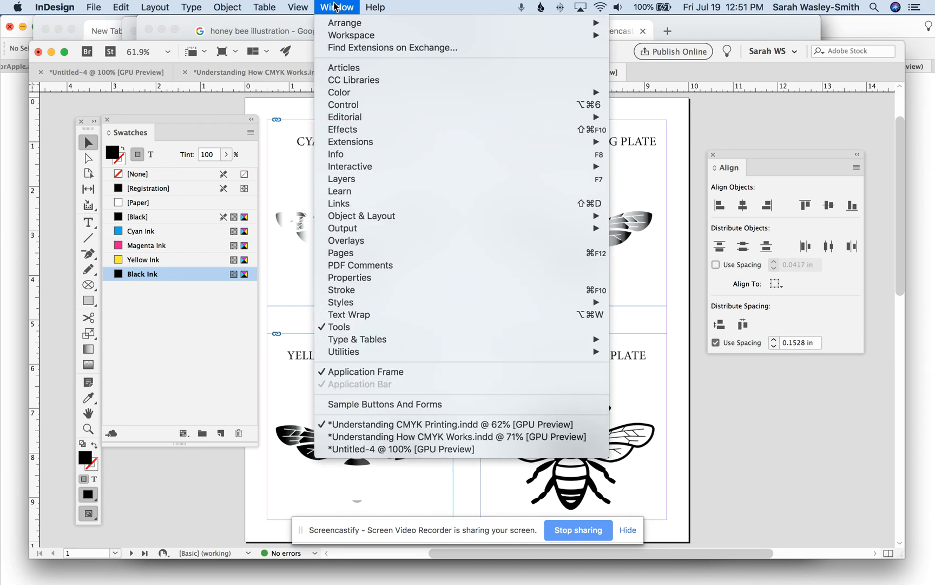
mouse_move(341, 92)
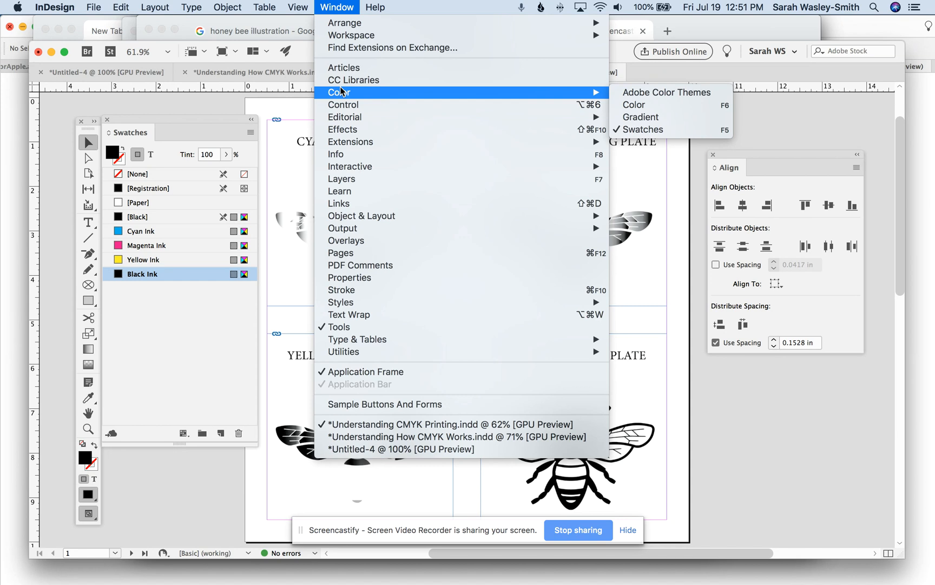
click(297, 7)
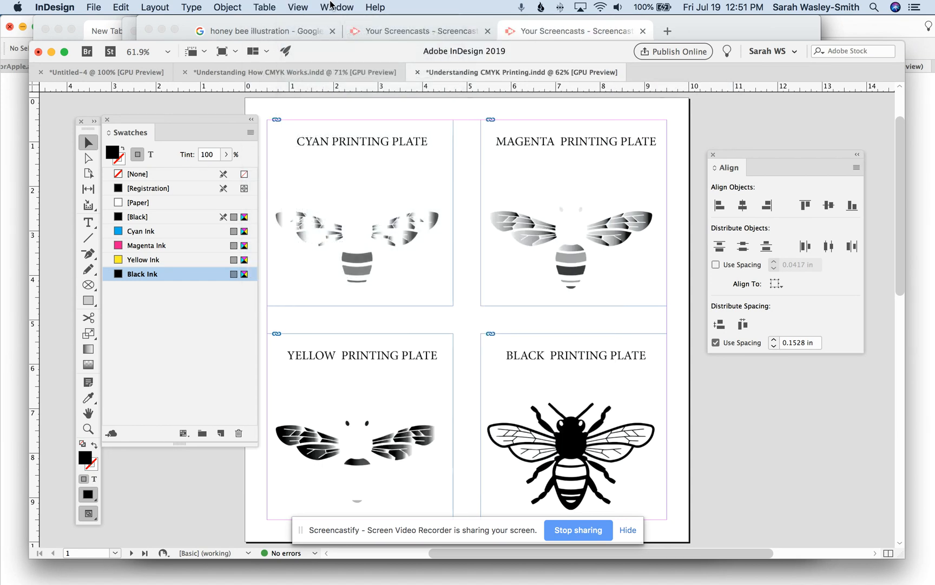
click(333, 7)
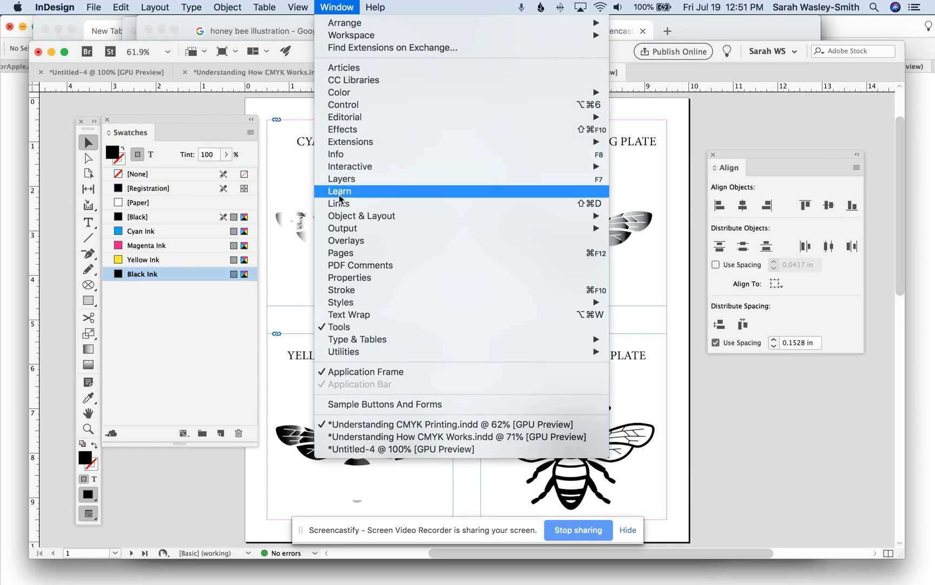
mouse_move(342, 221)
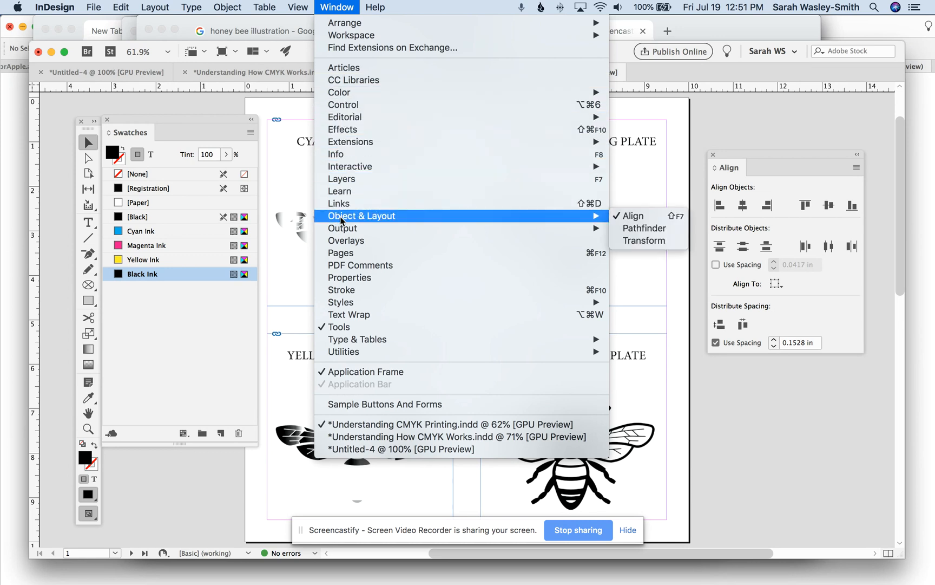
click(332, 7)
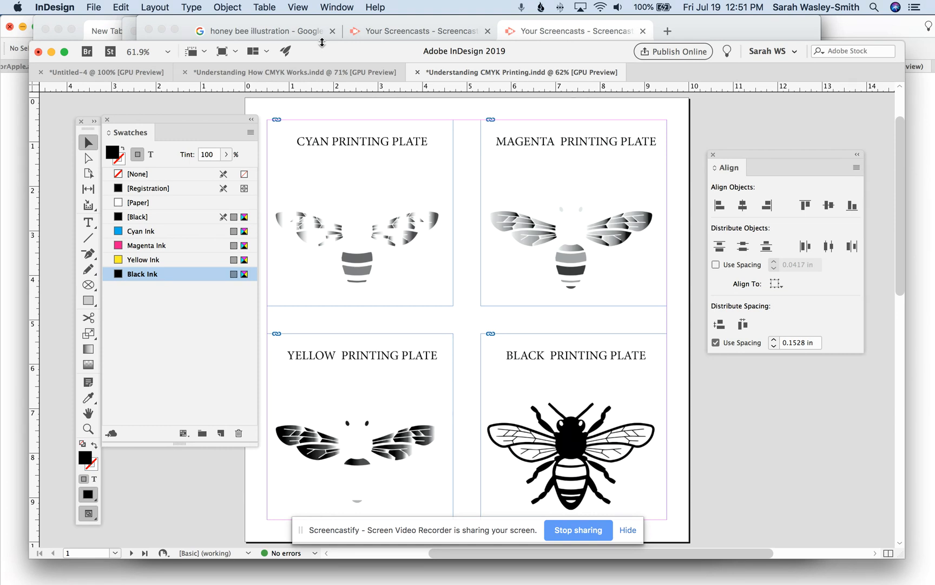
Rearrange the floating Swatches panel and the tool palette on the pasteboard so both selection tools and the ink swatches are uncovered
drag(213, 124, 203, 111)
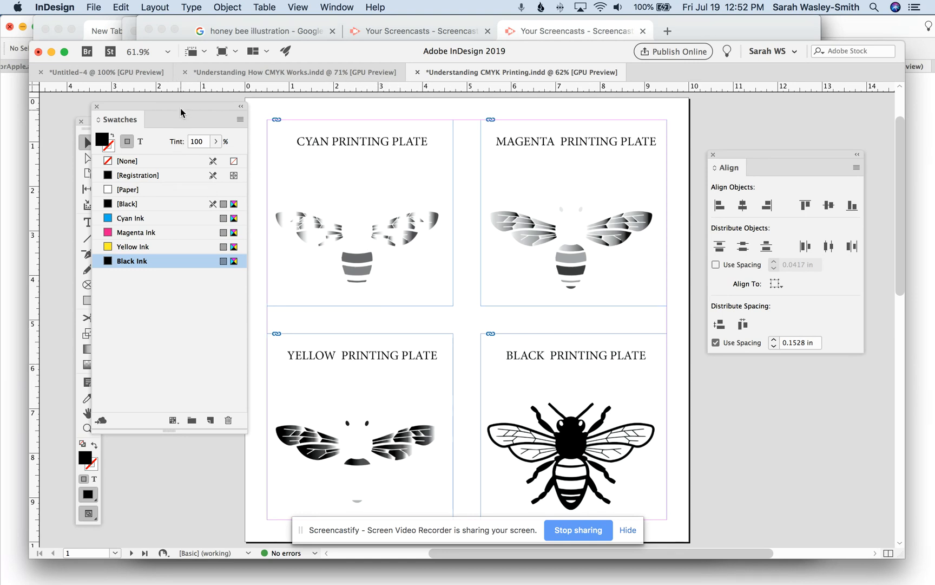
drag(177, 105, 174, 180)
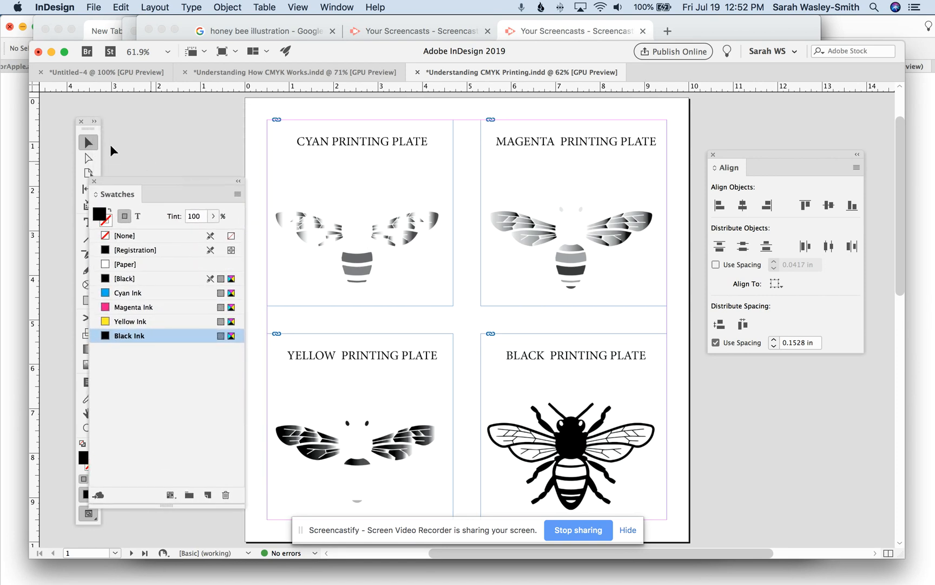
drag(91, 132, 78, 129)
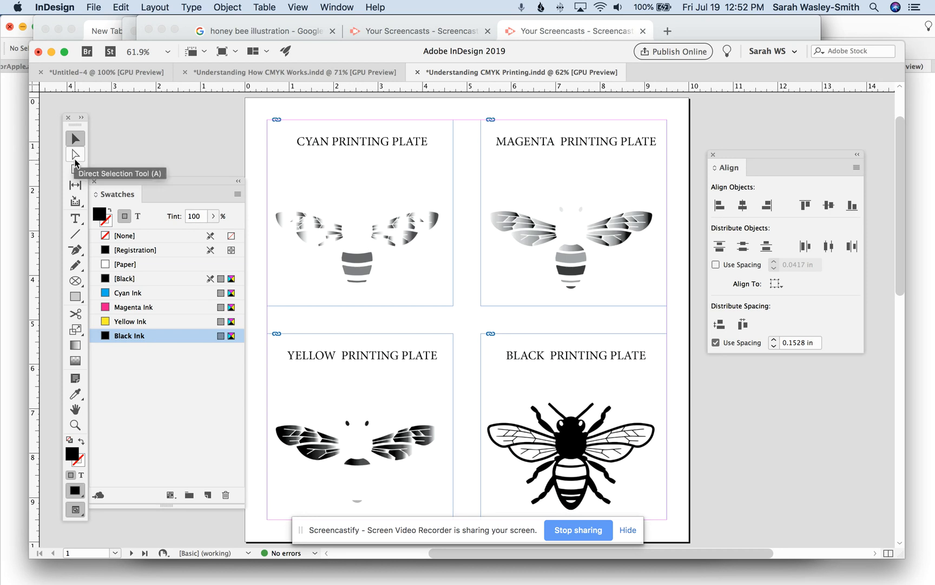
Colour the placed image inside the cyan printing plate frame with the Cyan Ink swatch, using the Direct Selection tool
click(74, 158)
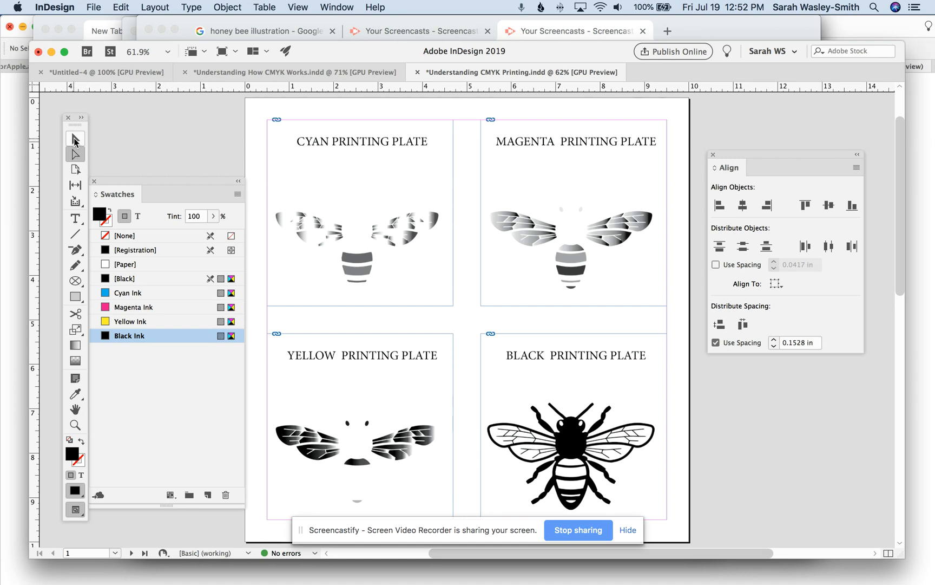
click(76, 140)
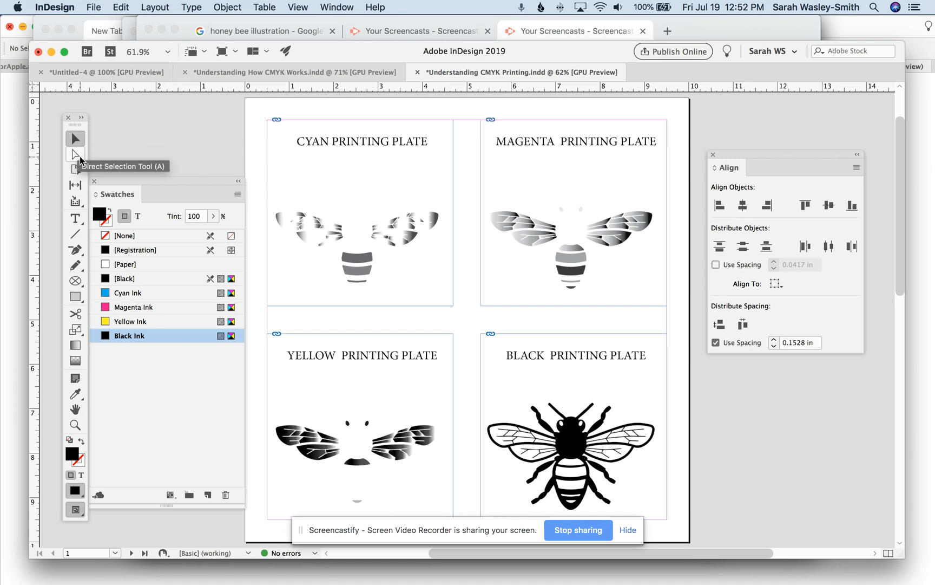
click(80, 156)
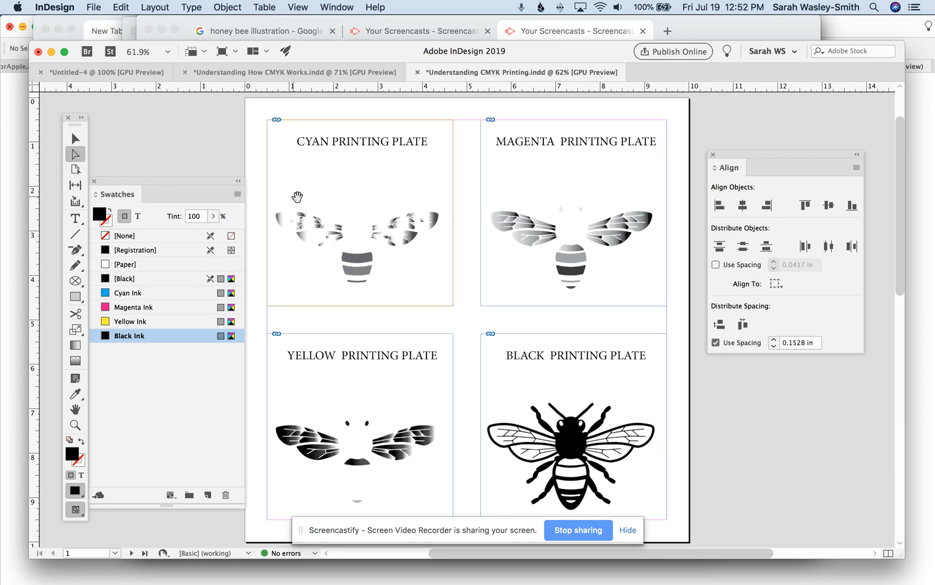
click(346, 208)
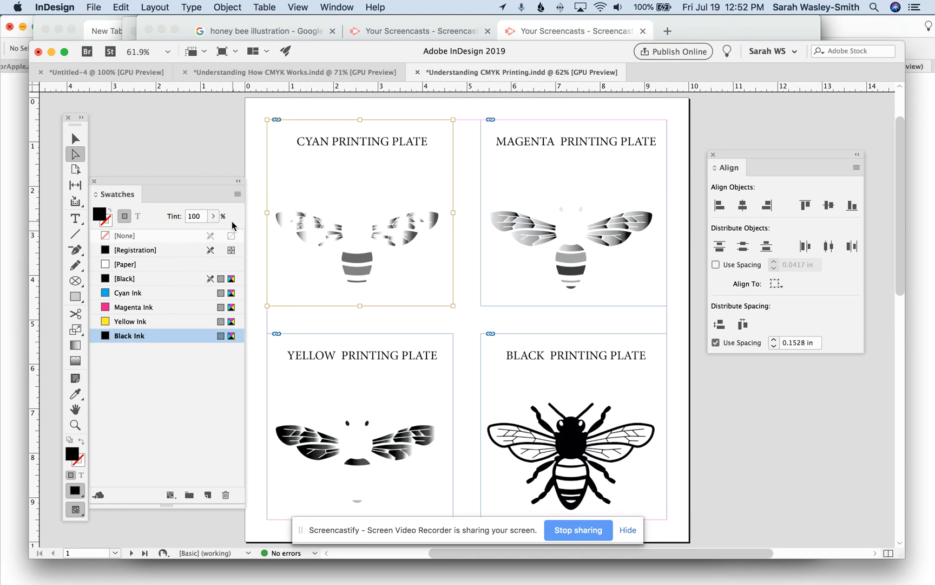
click(133, 293)
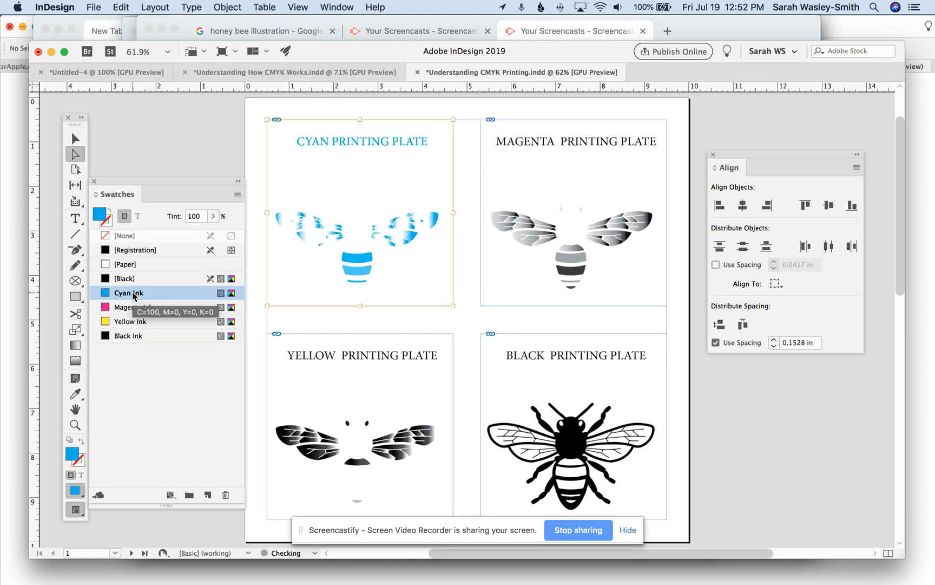
Colour the magenta plate's image with Magenta Ink and the yellow plate's image with Yellow Ink, finishing with nothing selected
click(548, 217)
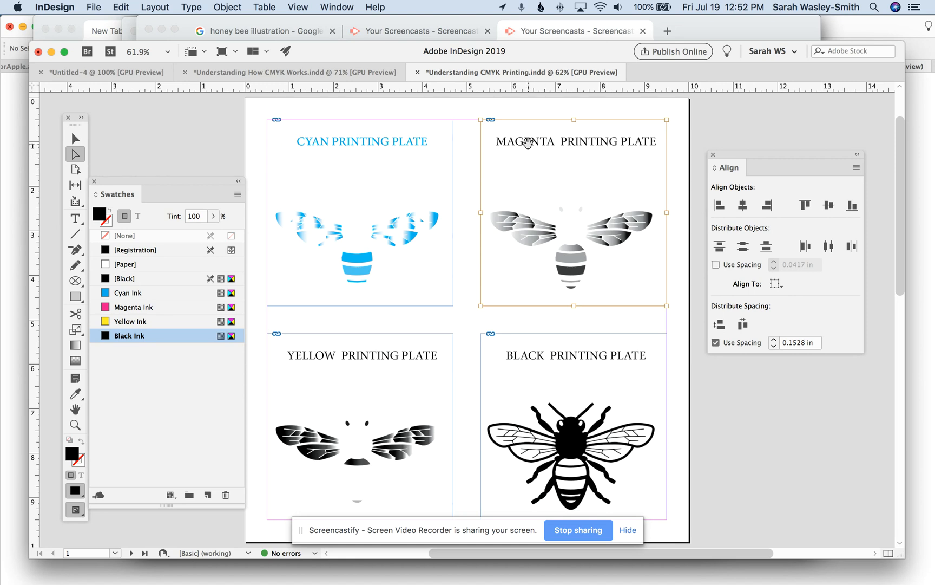
click(149, 308)
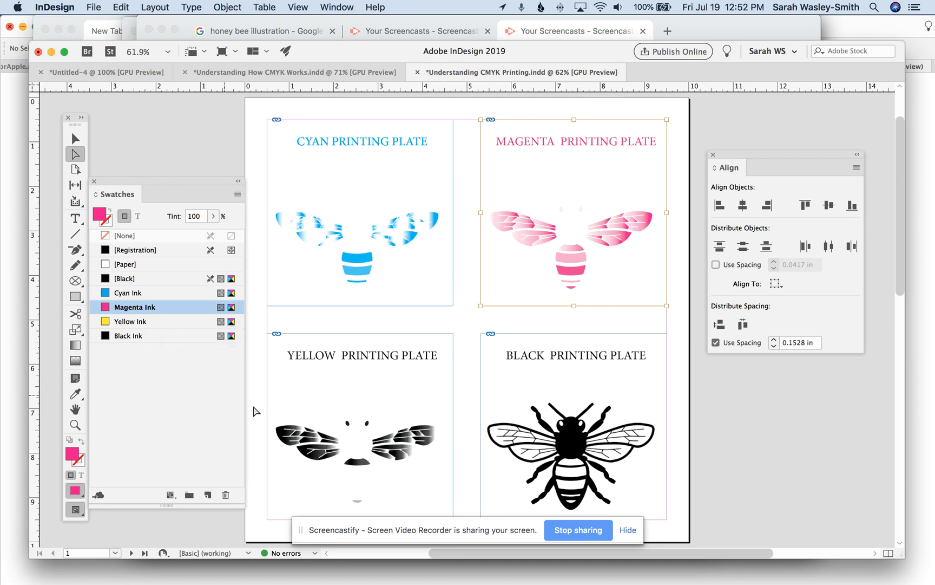
click(345, 429)
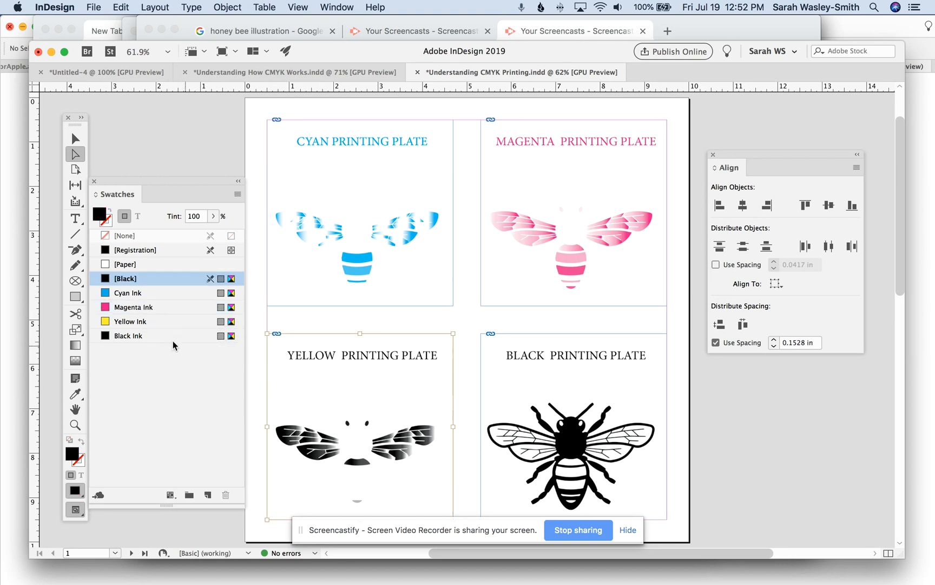
click(141, 322)
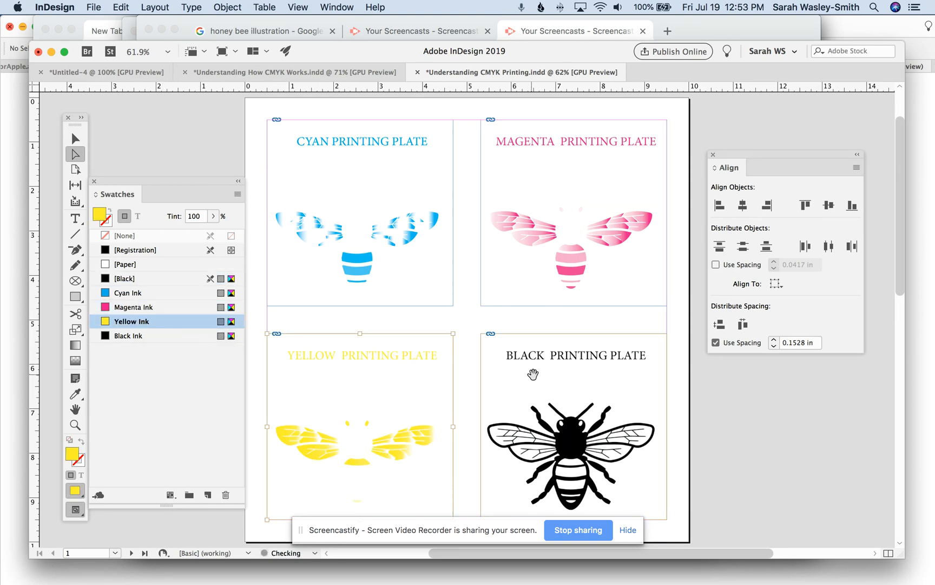
click(538, 406)
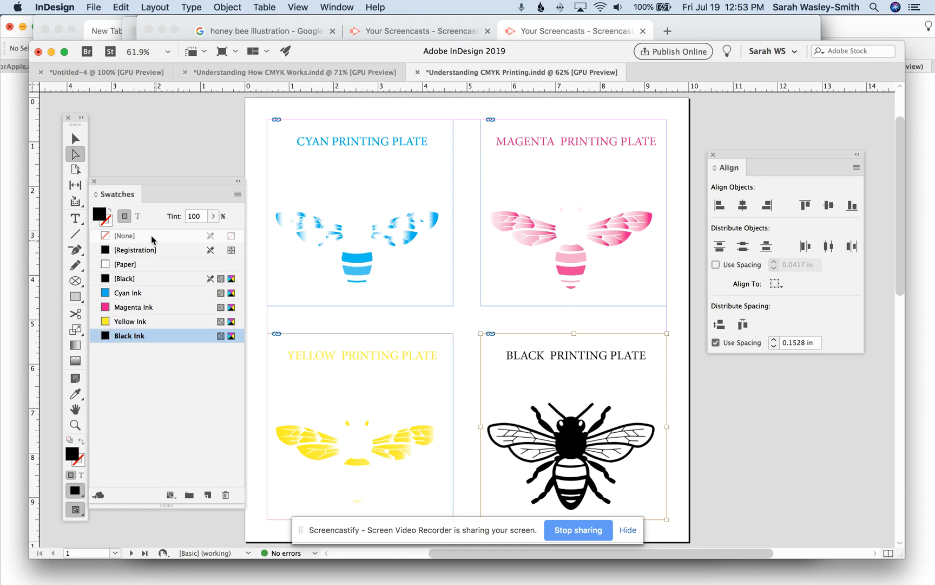
click(76, 138)
click(152, 143)
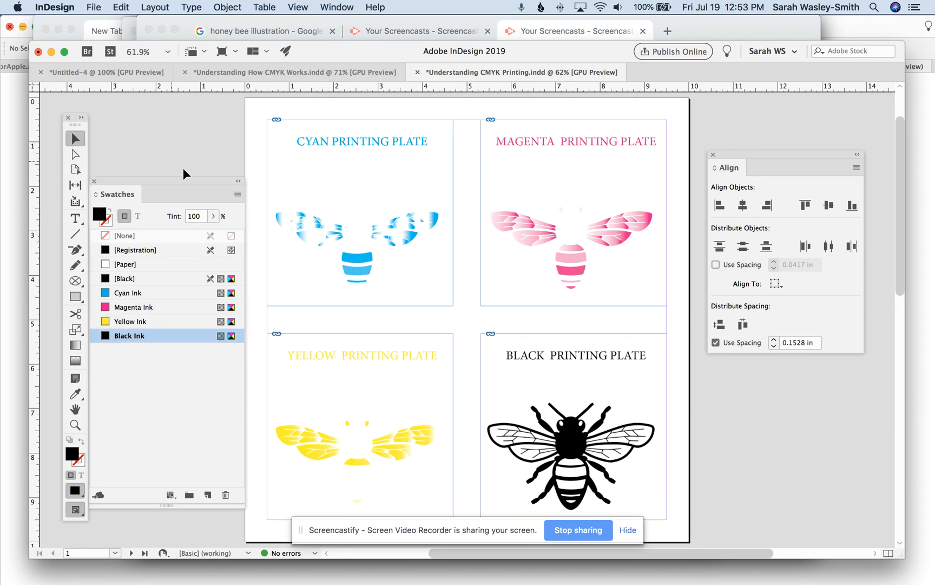
Stack all four plate frames exactly on top of each other by aligning their horizontal and vertical centers
drag(204, 183, 159, 183)
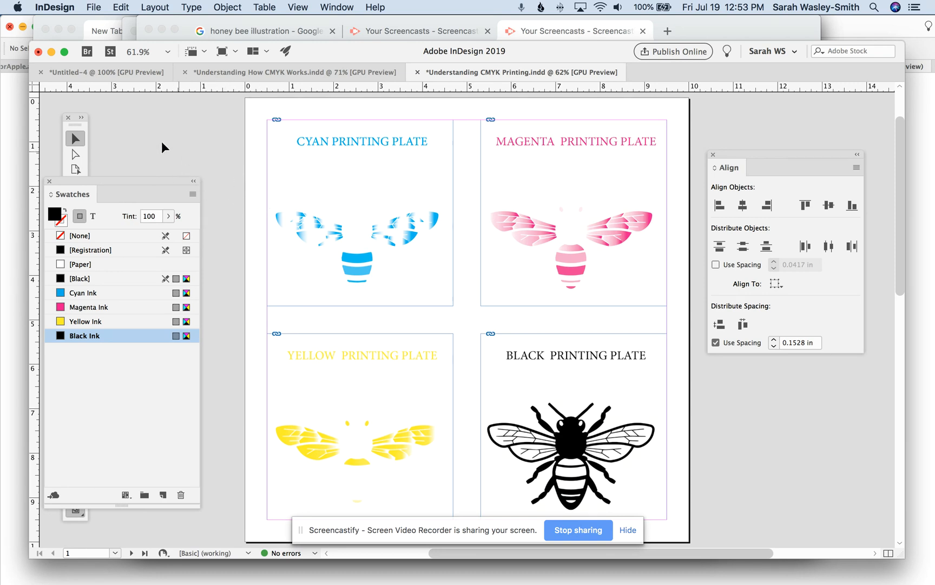
drag(249, 207, 620, 453)
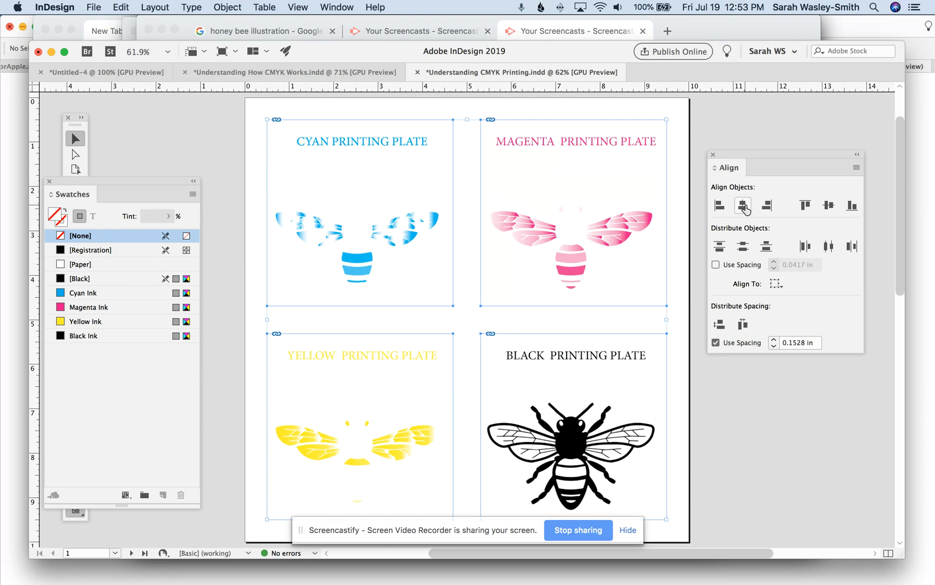
click(743, 207)
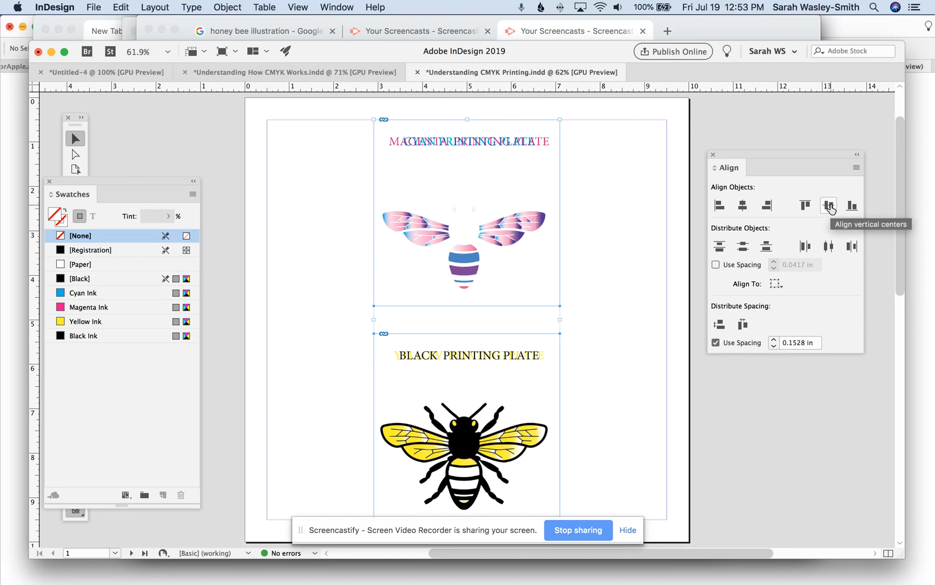
click(829, 205)
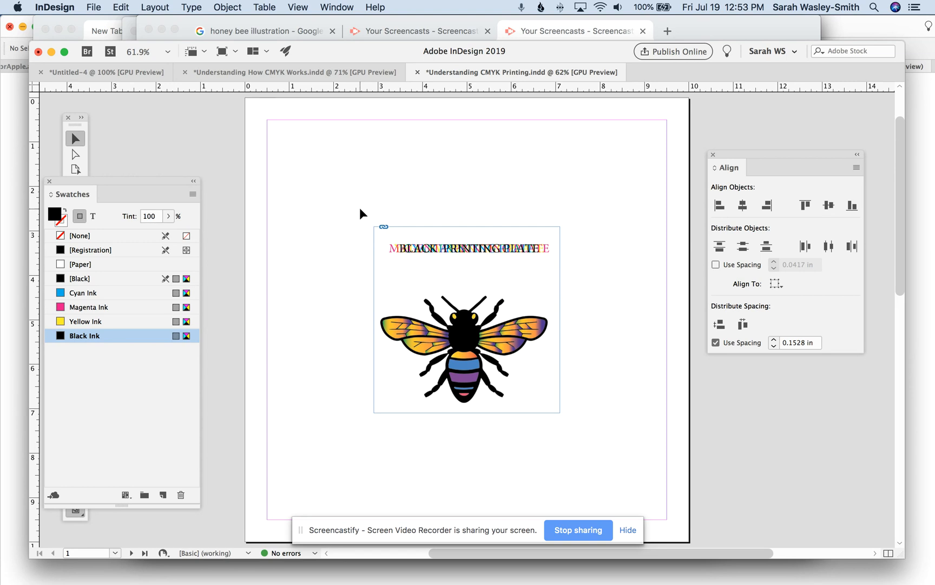
Examine the stacked plates up close to see how the four inks combine in the bee
drag(360, 211, 563, 425)
click(608, 431)
key(super+equal)
key(super+equal)
key(super+equal)
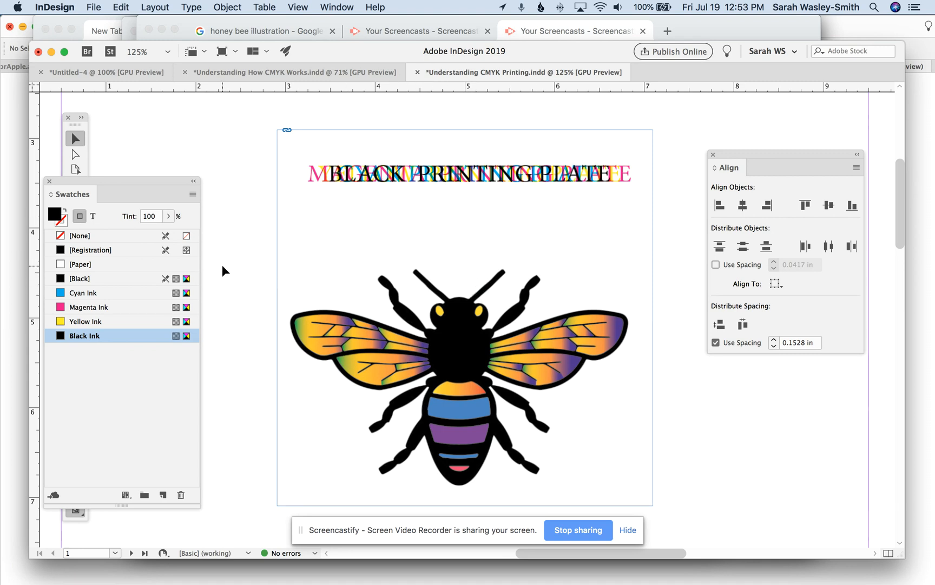
key(super+minus)
key(super+minus)
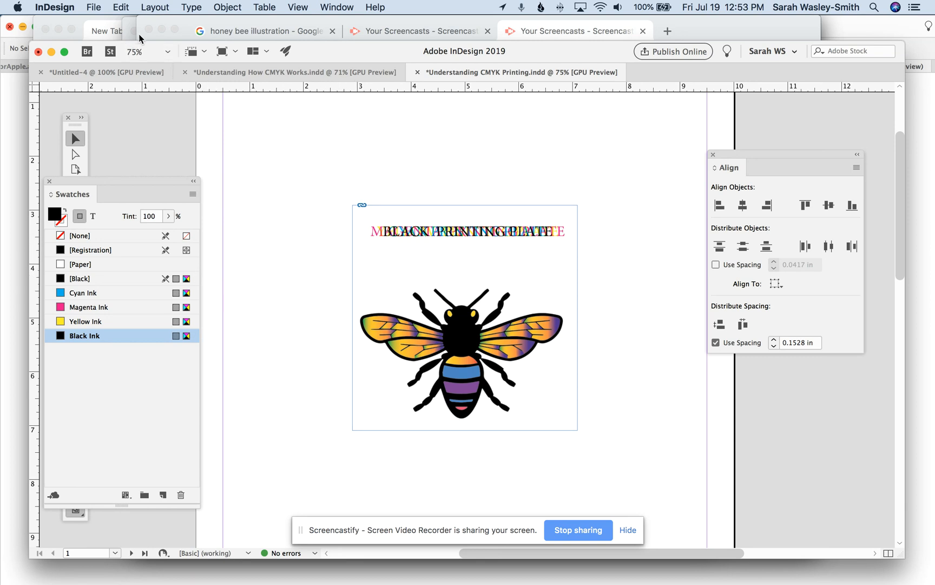
Export the document to the Desktop as an Adobe PDF using the High Quality Print preset
click(94, 7)
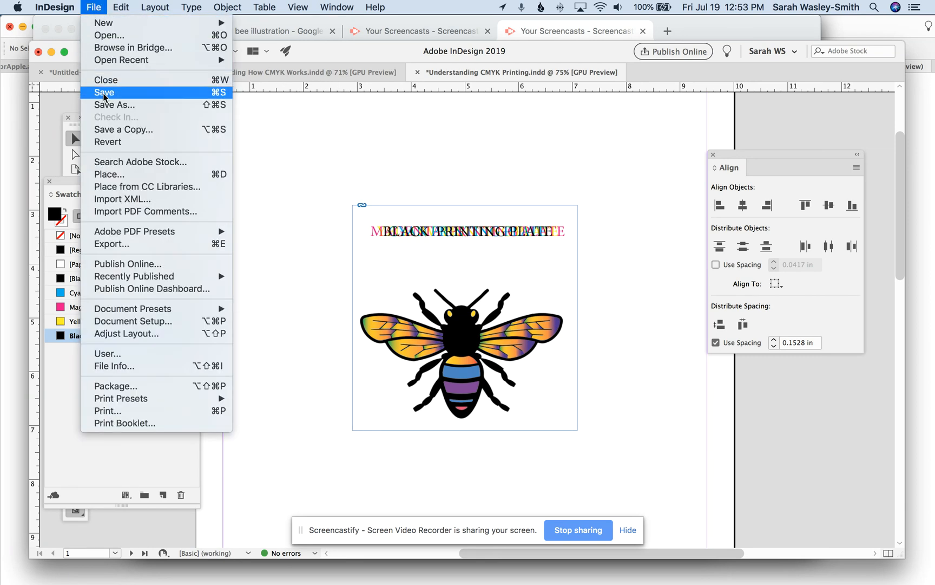
click(129, 245)
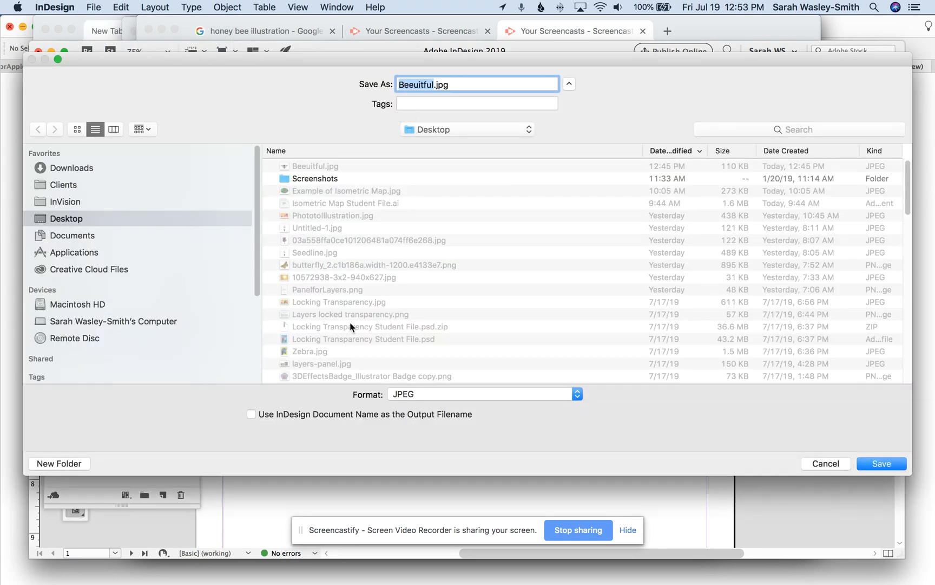
click(418, 391)
click(411, 301)
click(873, 463)
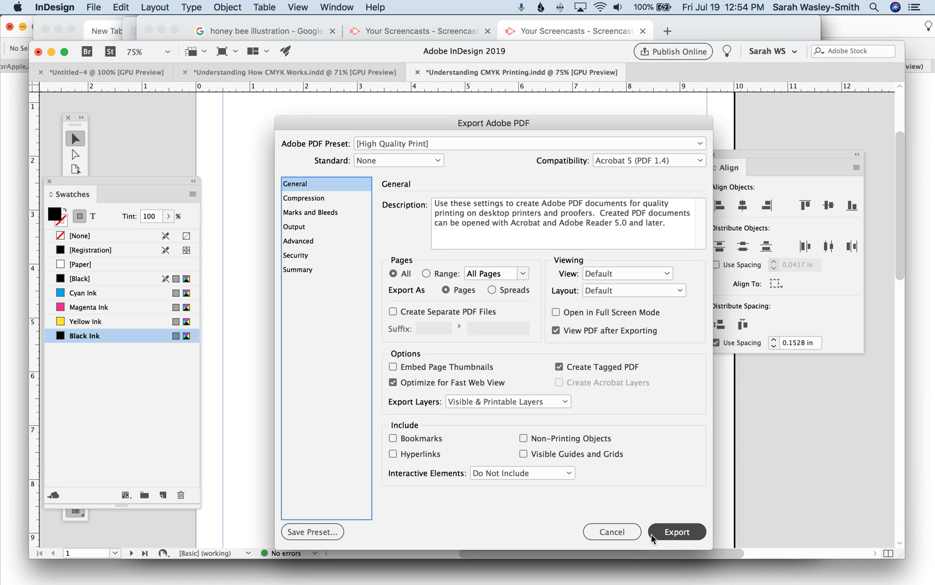
click(677, 531)
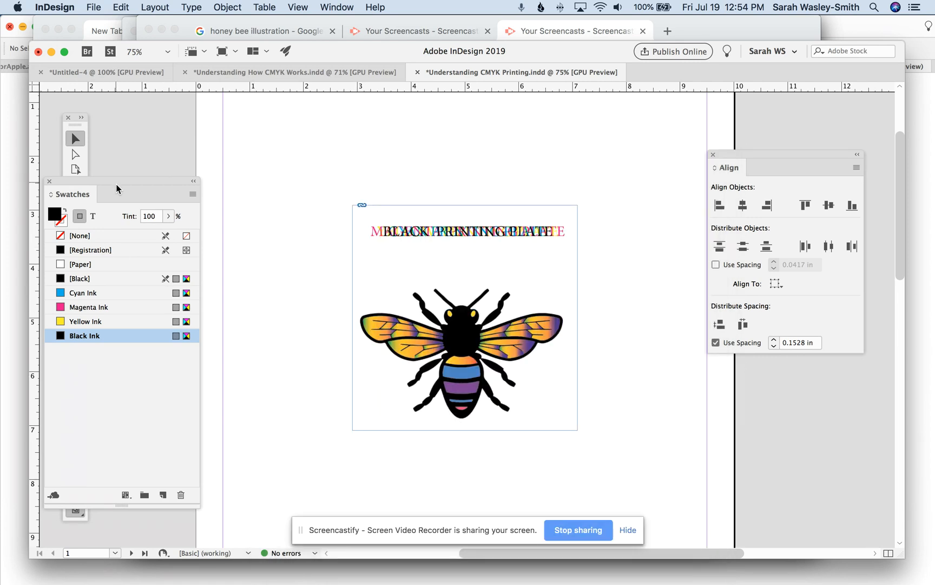
Undo both plate alignments and the yellow, magenta and cyan ink colouring
drag(121, 185, 132, 166)
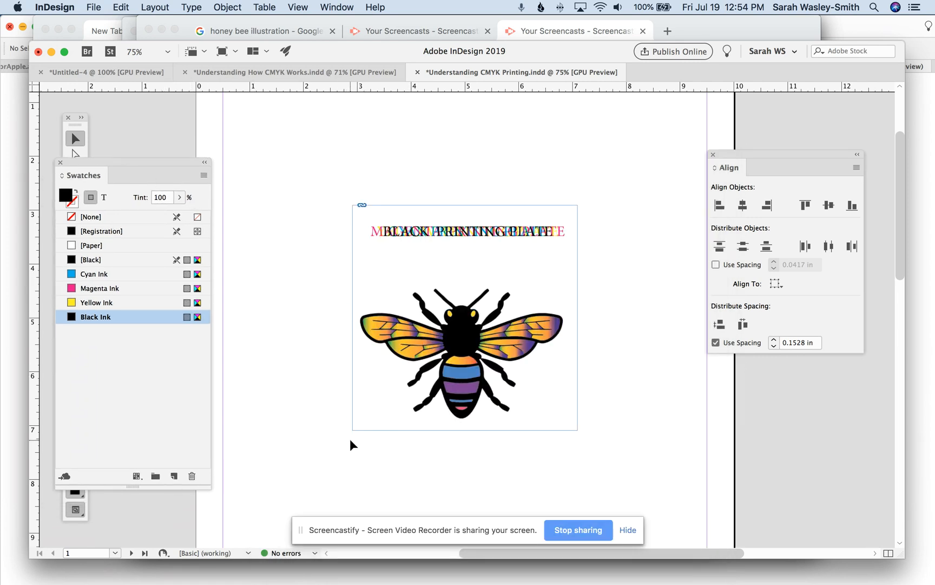
key(super+z)
key(super+z)
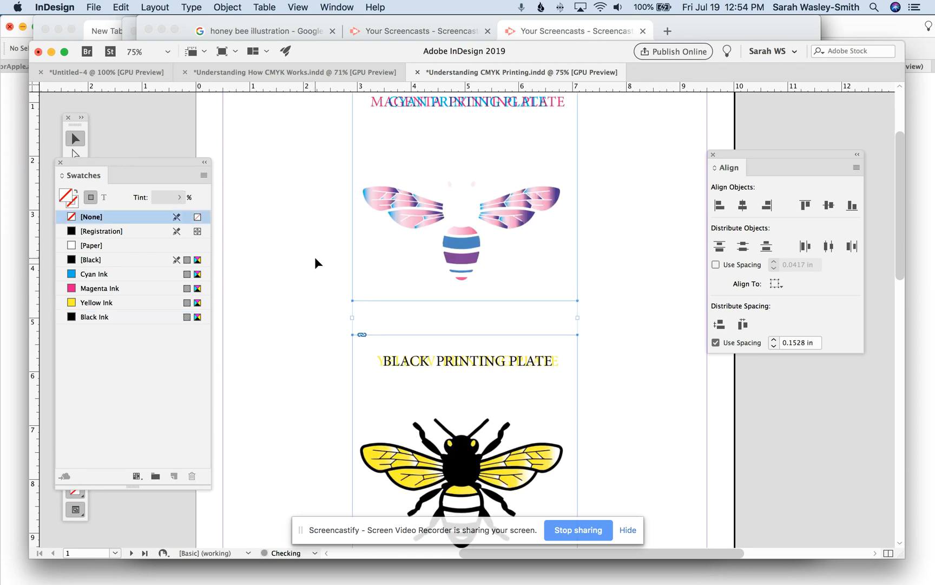
key(super+z)
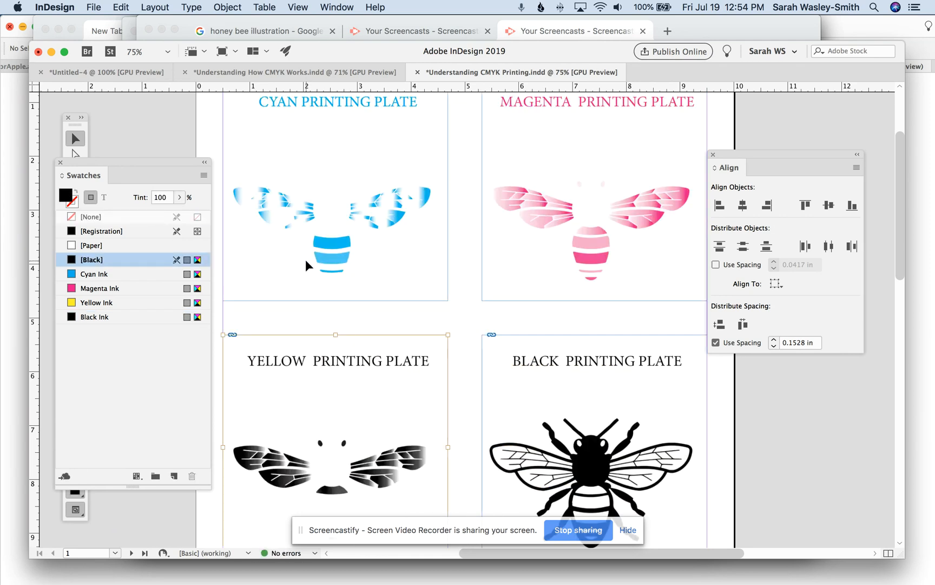
key(super+z)
key(super+z)
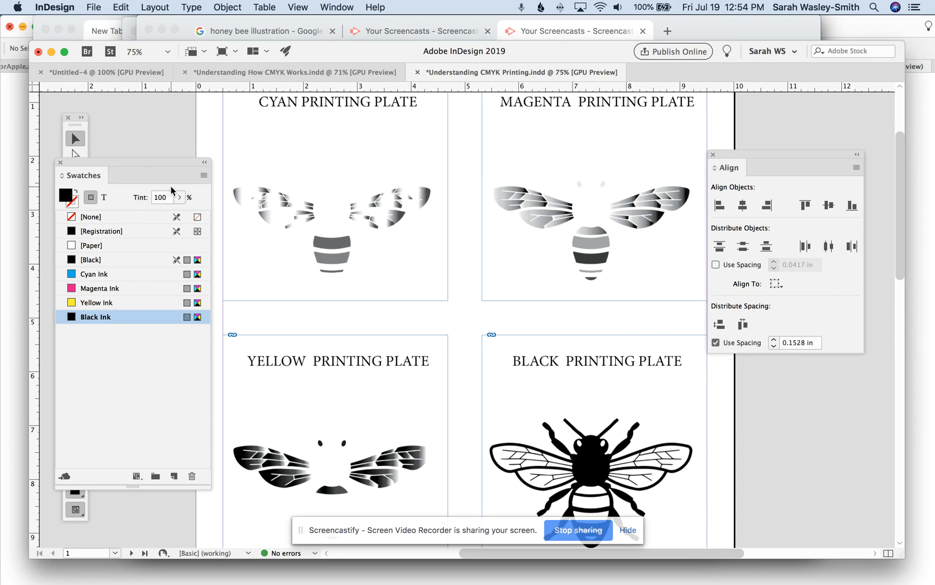
Recolour the cyan plate image with the Yellow Ink swatch and the magenta plate image with the Black Ink swatch
drag(173, 164, 165, 181)
click(76, 153)
click(313, 220)
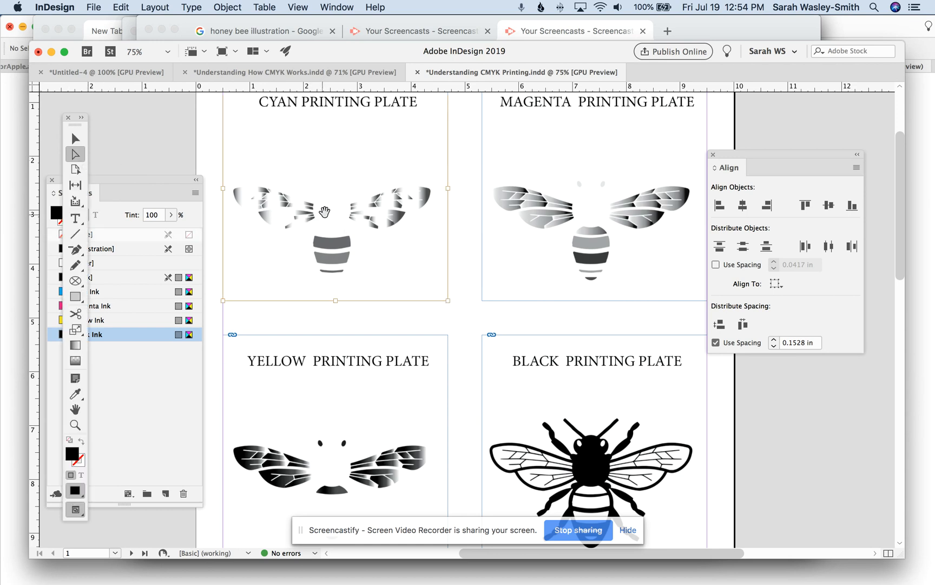
drag(150, 182, 151, 125)
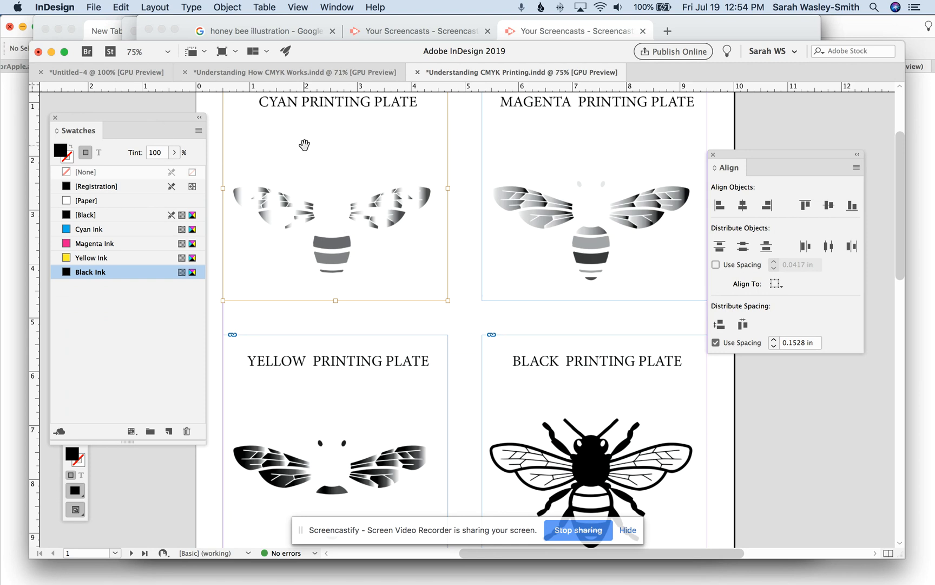
click(141, 259)
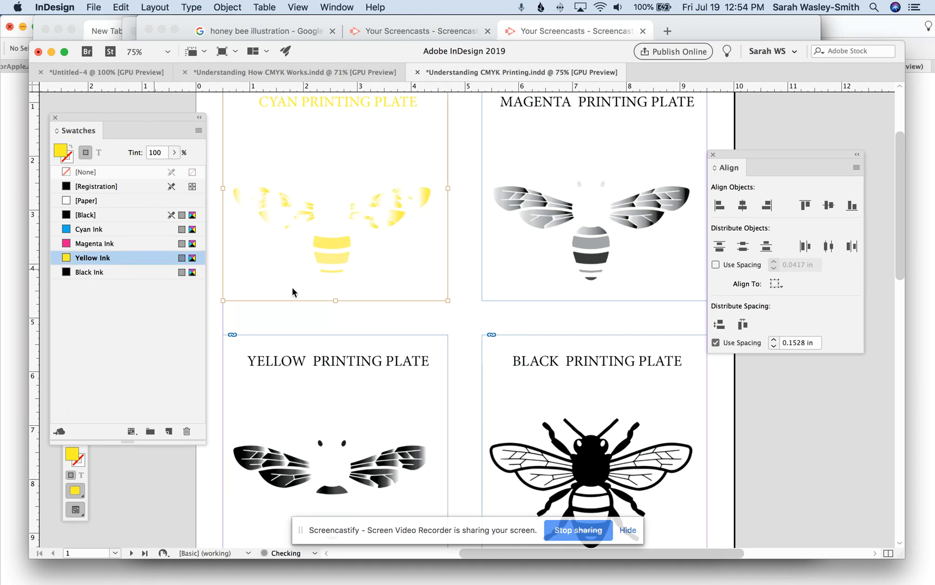
click(623, 206)
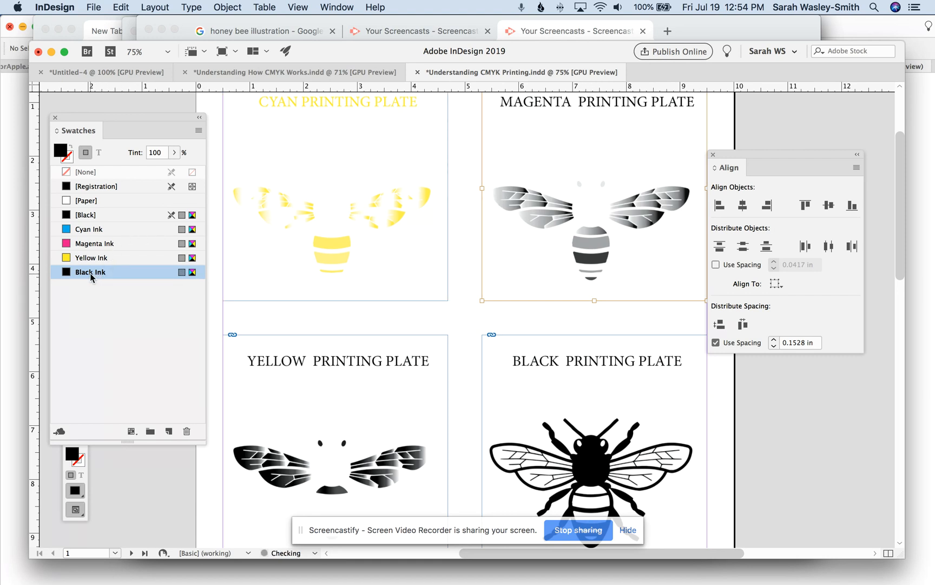
Recolour the yellow plate image with the Cyan Ink swatch and the black plate image with the Magenta Ink swatch
click(299, 367)
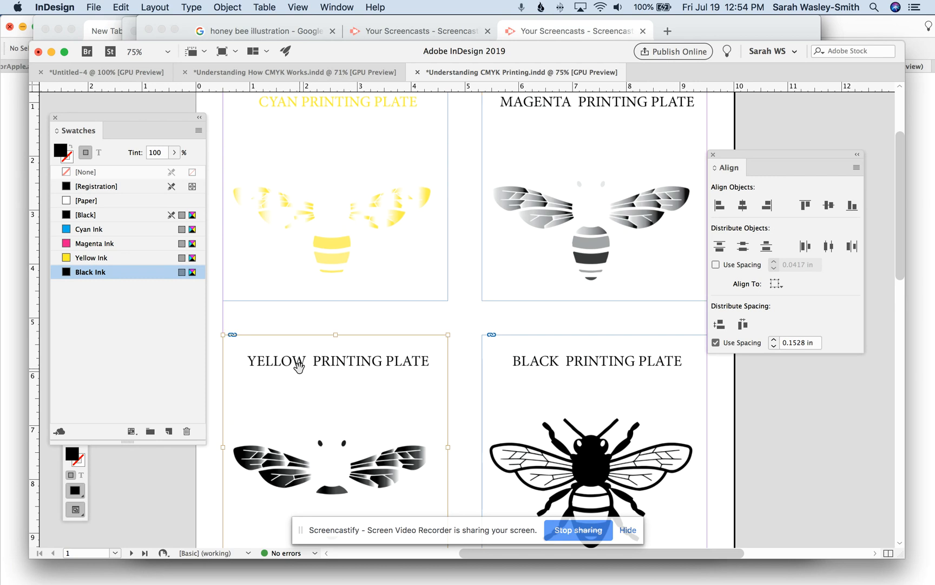
click(88, 230)
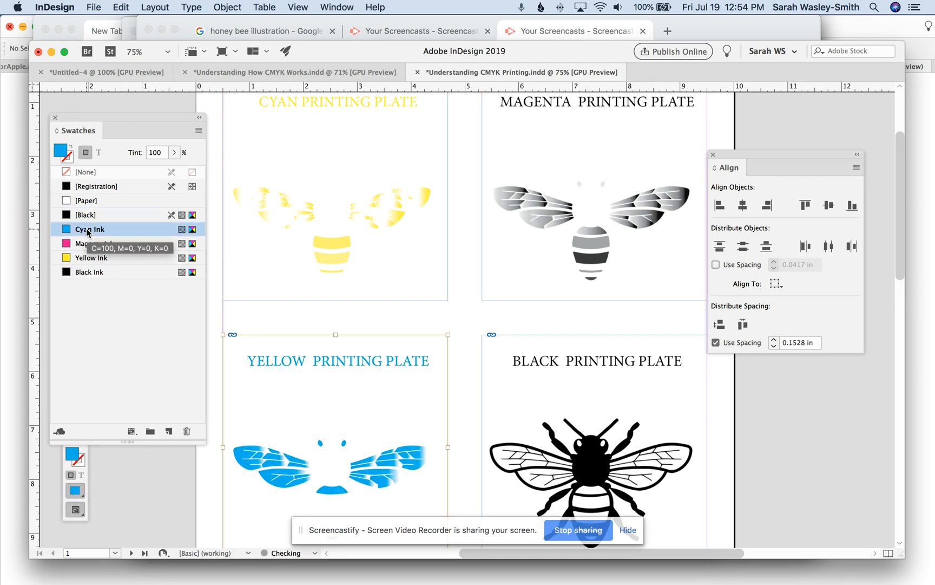
click(553, 448)
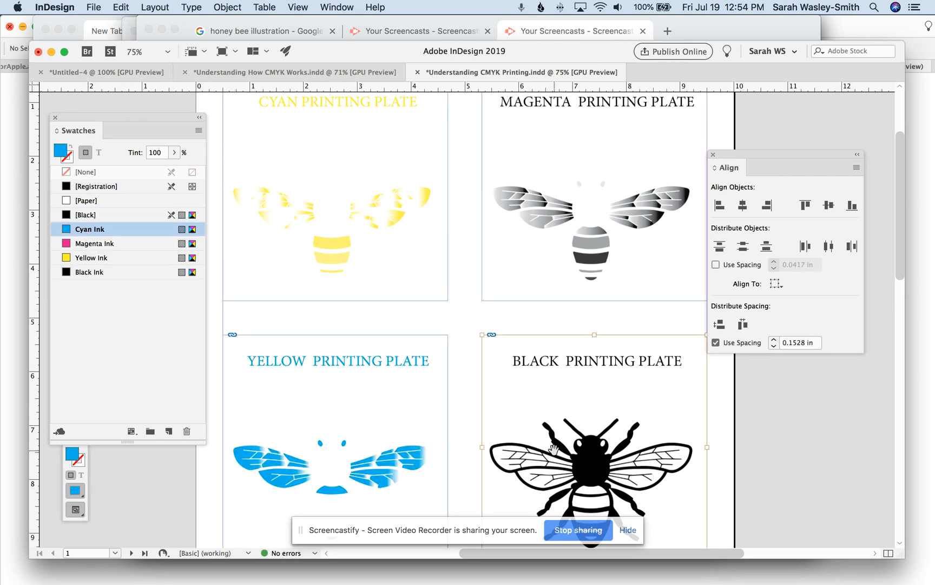
click(117, 244)
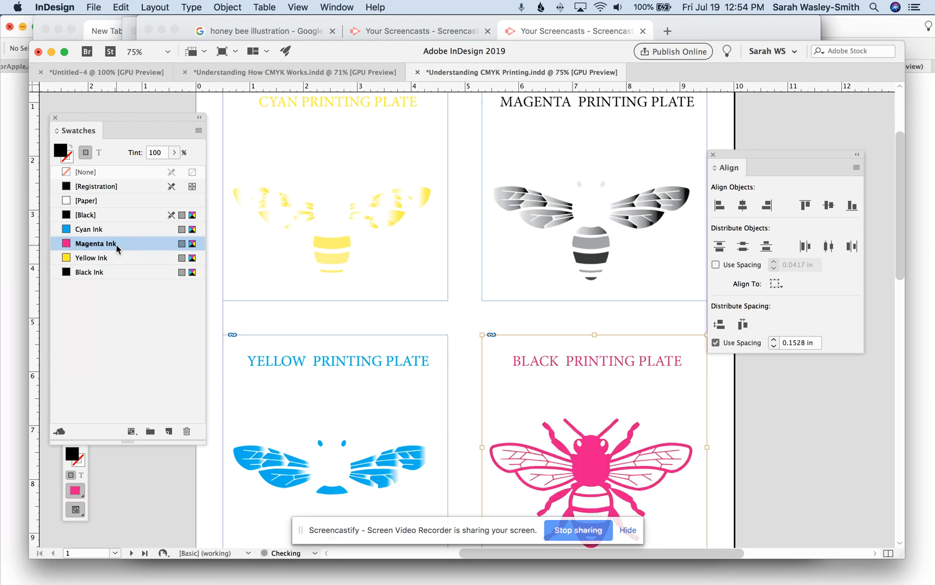
Stack the four recoloured plate frames on top of each other by aligning their horizontal and vertical centers
drag(128, 117, 124, 225)
click(230, 167)
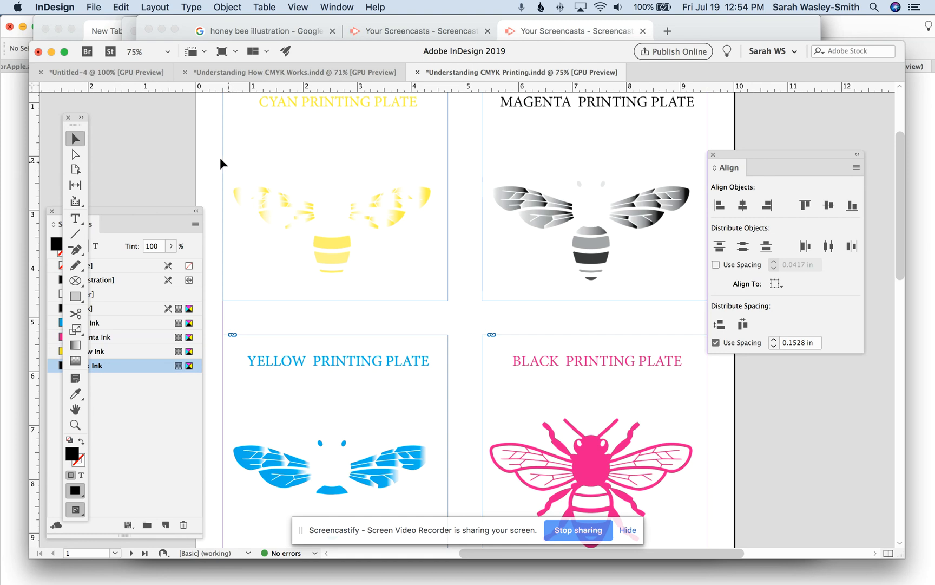
drag(209, 149, 660, 499)
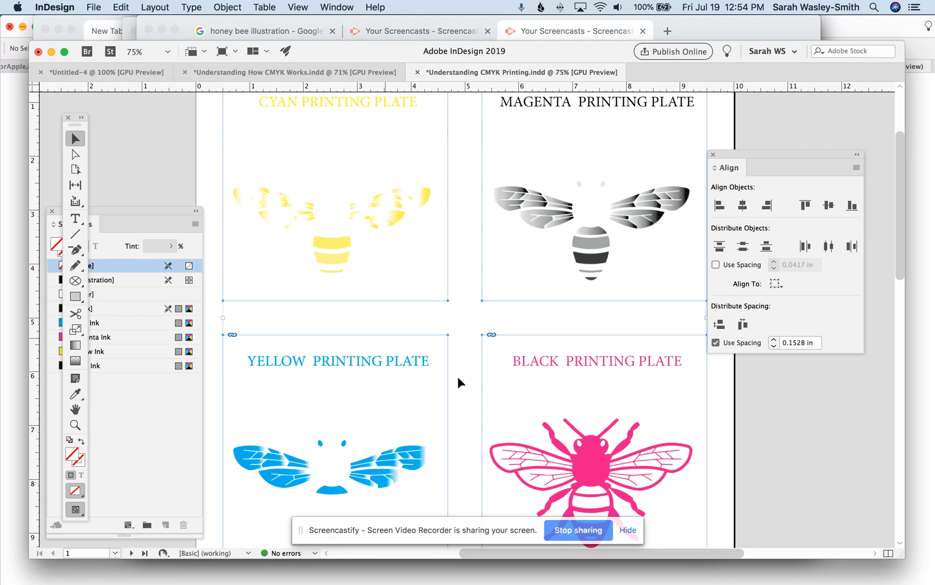
click(742, 206)
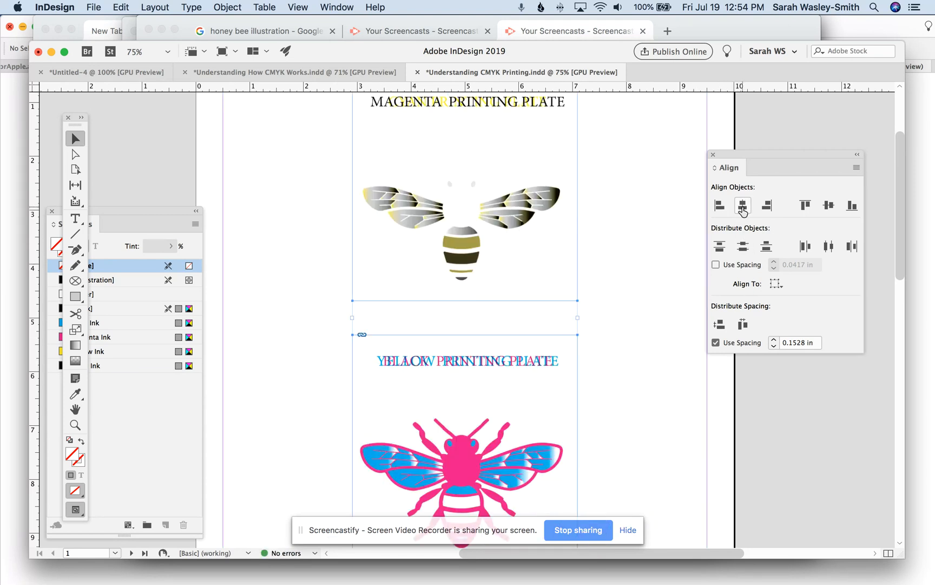
click(829, 205)
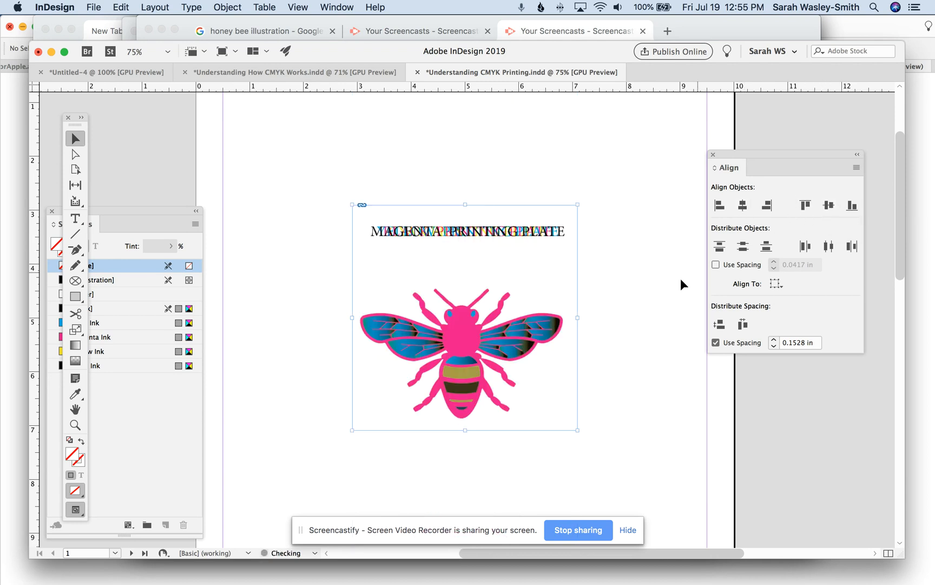